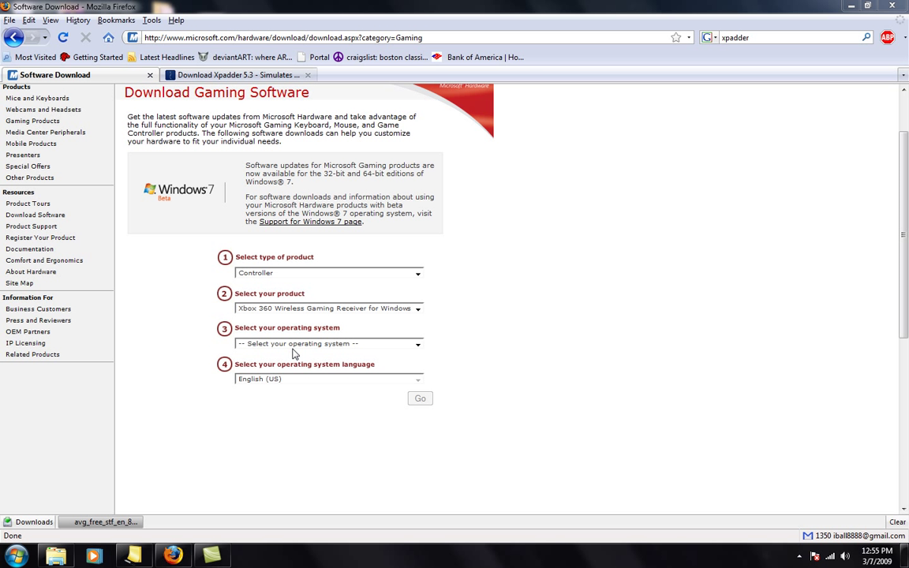
- Go back to the Download Software page using the Resources sidebar link
left_click(42, 215)
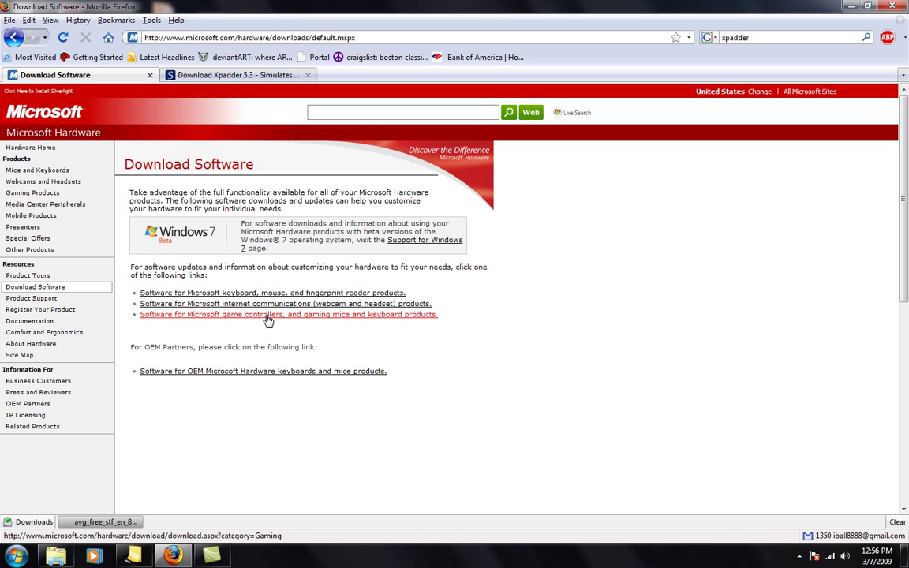
- Open the game controllers software form and pick Controller, Xbox 360 Controller for Windows
left_click(227, 316)
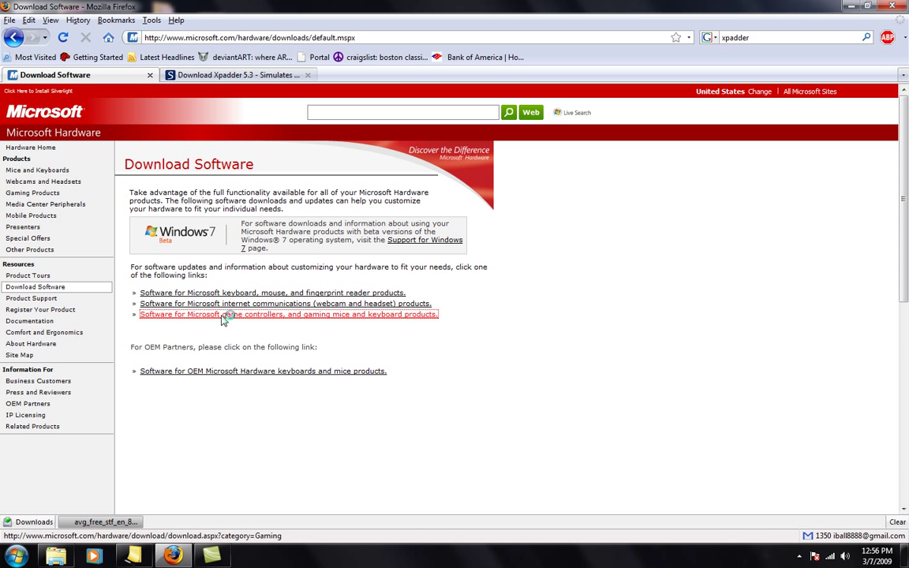
scroll(305, 308, "down", 3)
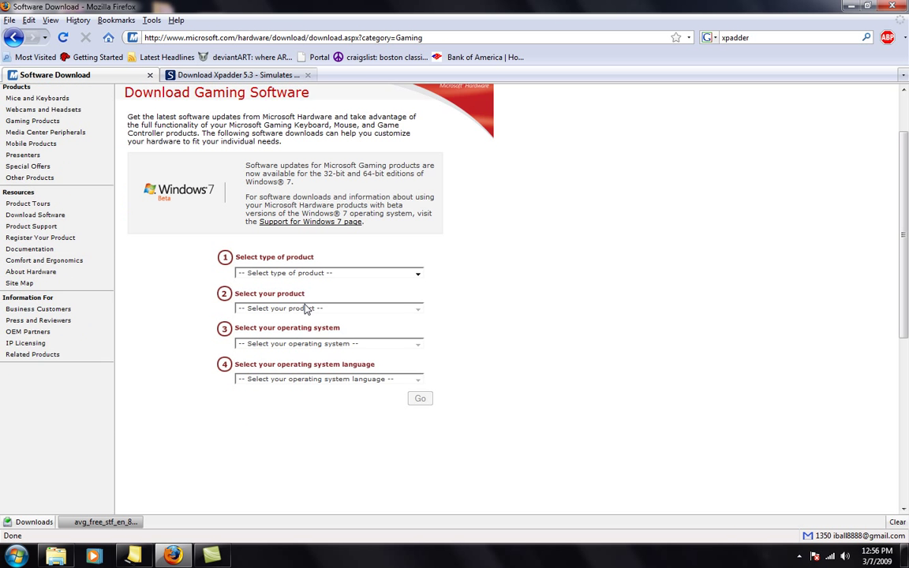
left_click(299, 238)
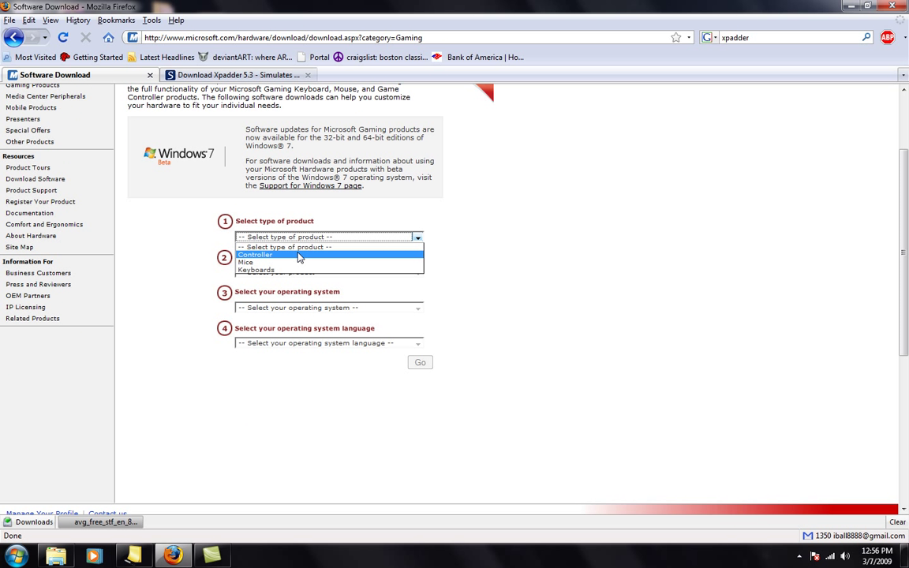
left_click(299, 255)
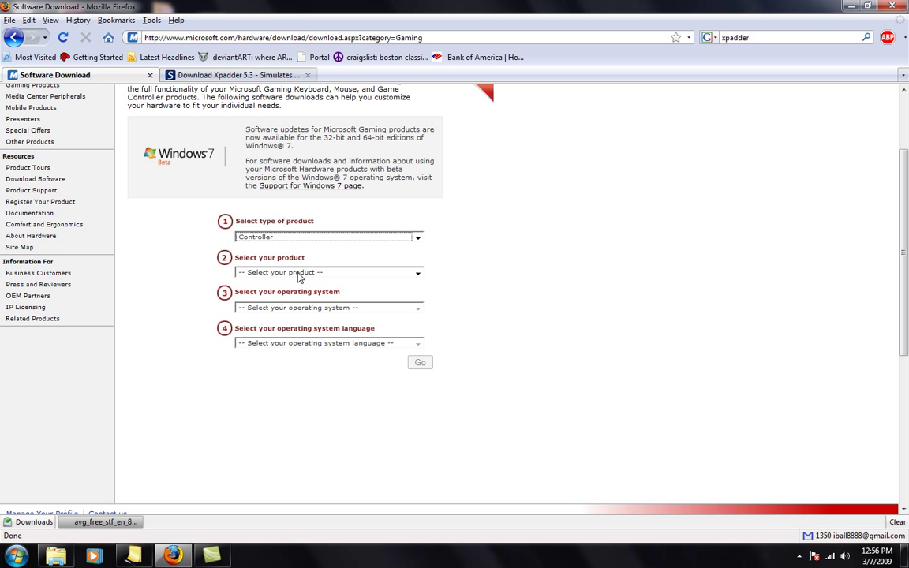
left_click(299, 275)
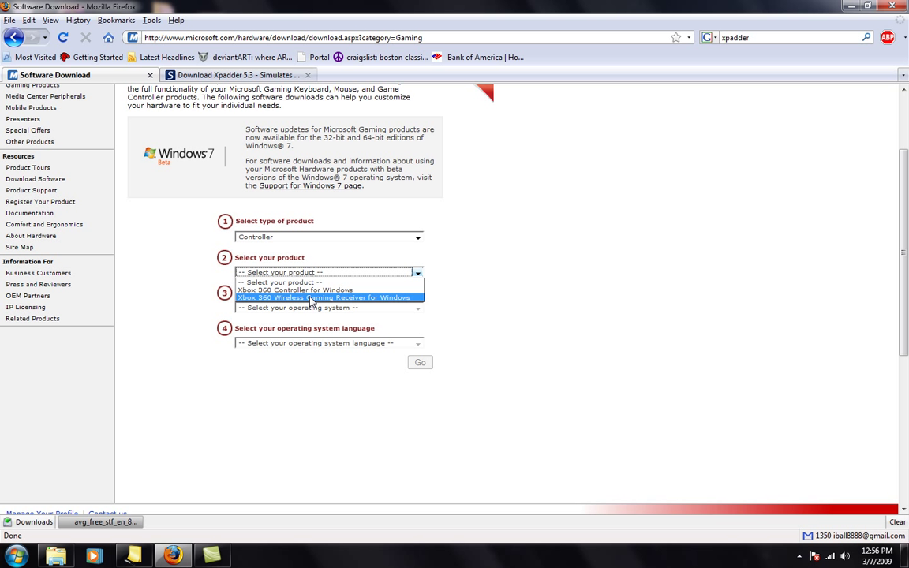
key("Up")
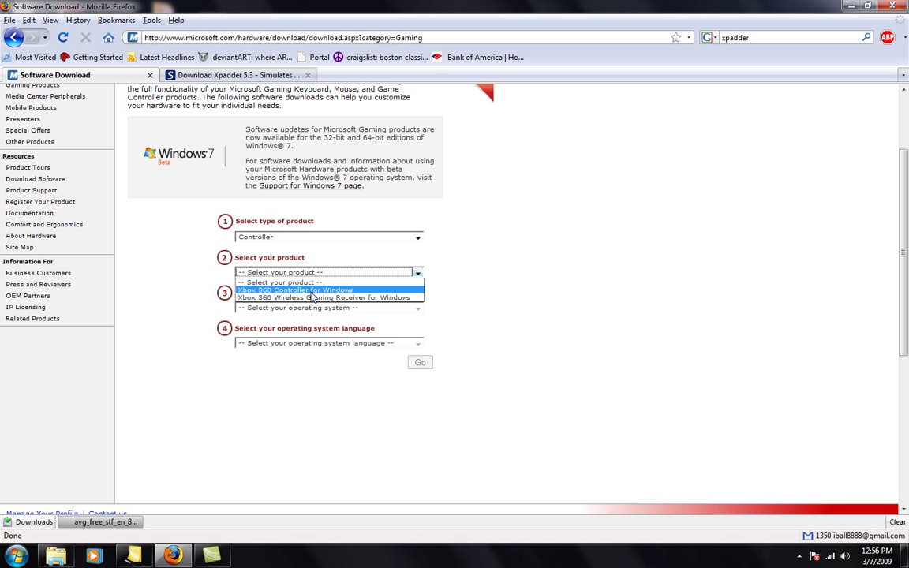
key("Return")
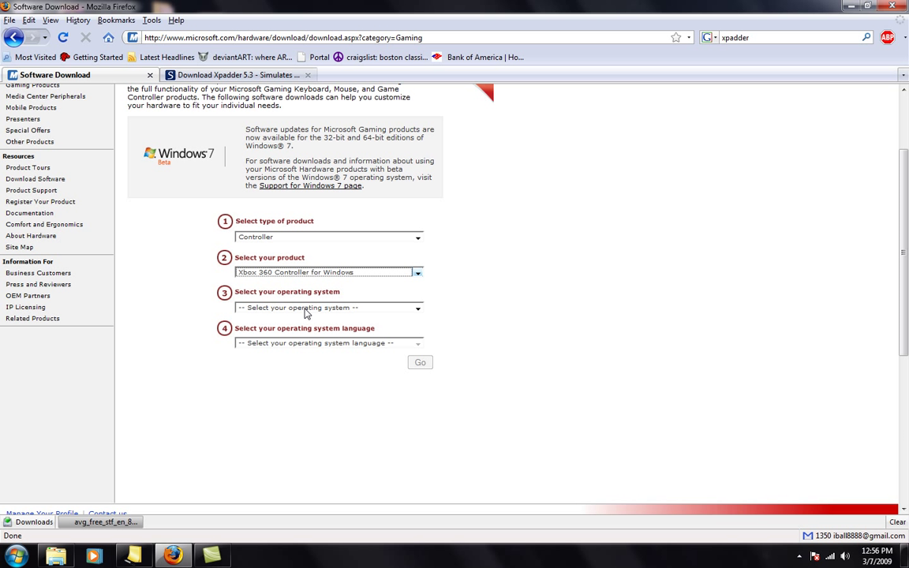
- Set the operating system to Windows Vista (32-bit only) and the language to English (US)
left_click(306, 309)
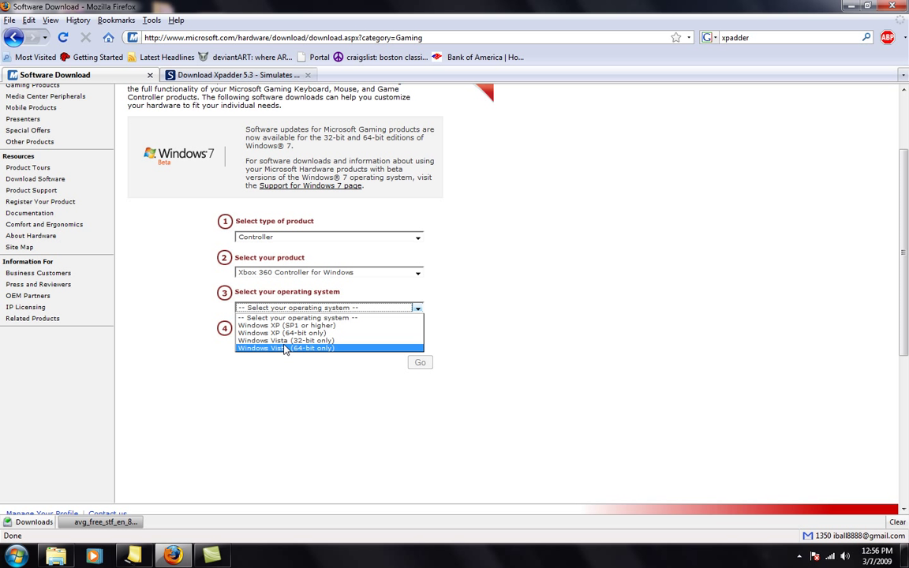
left_click(465, 308)
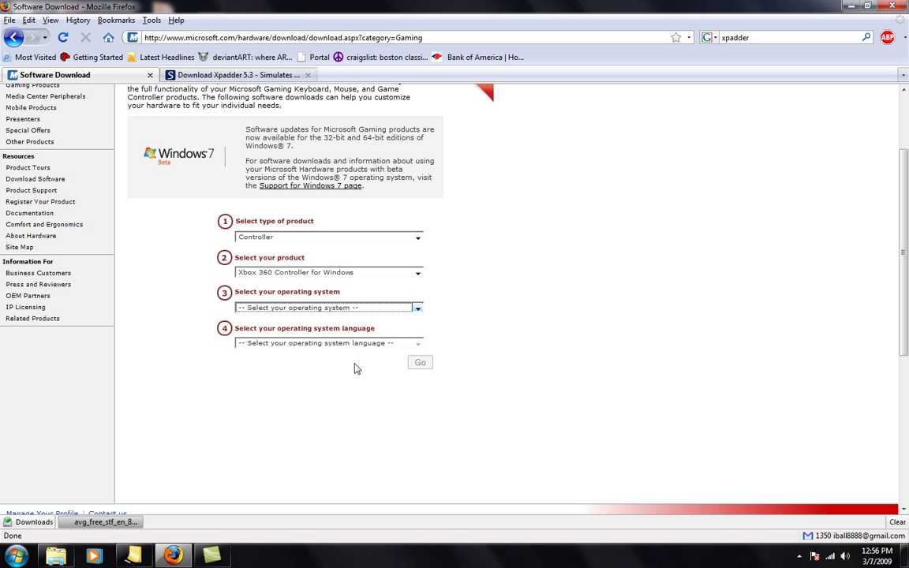
left_click(324, 308)
left_click(300, 340)
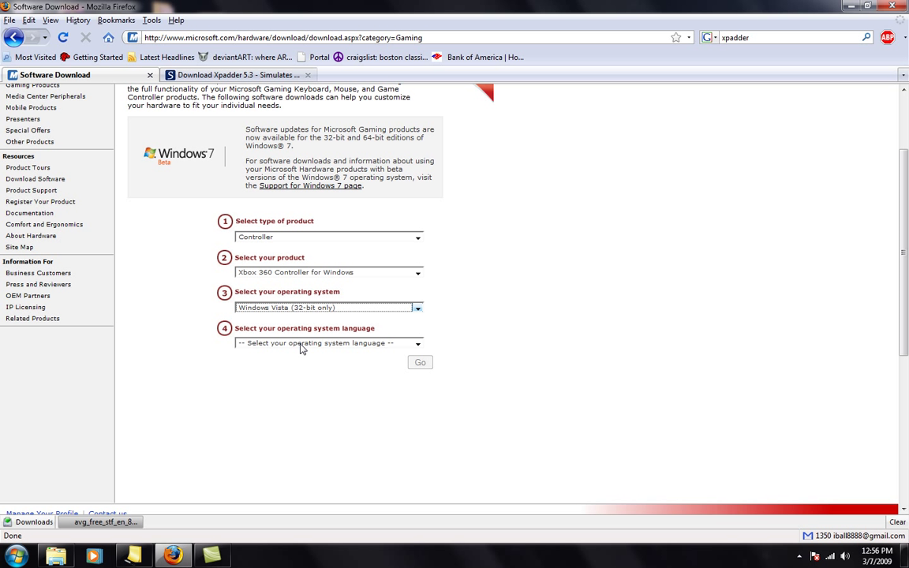
left_click(300, 344)
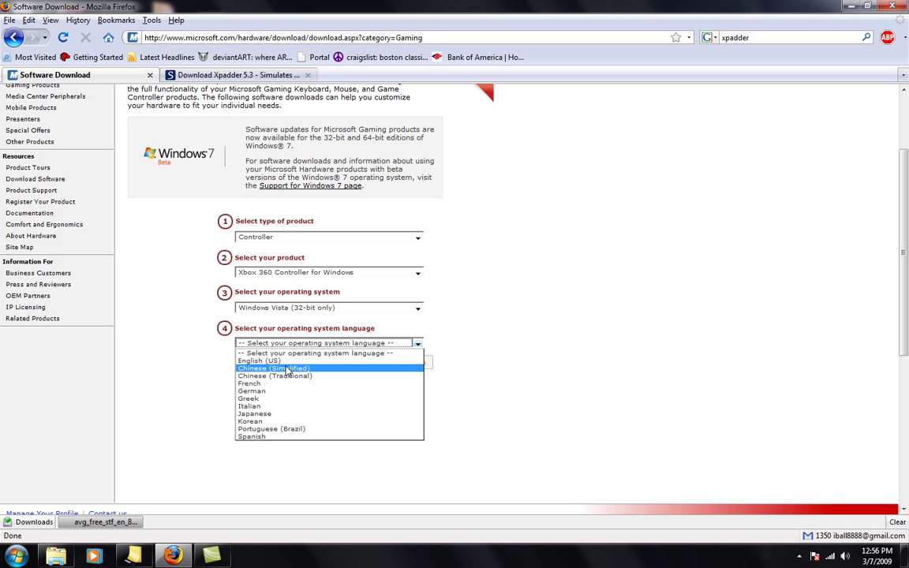
left_click(287, 362)
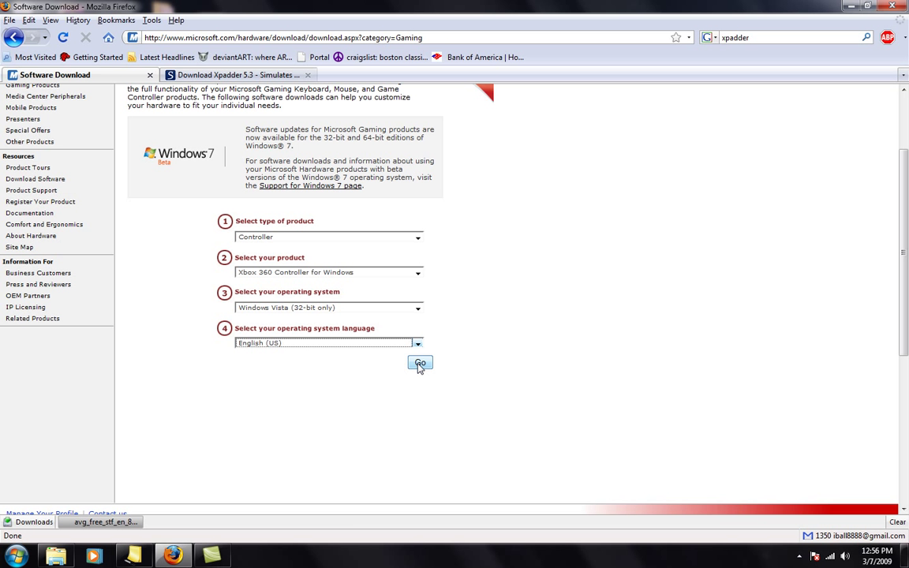
- Show the desktop and bring up the Xbox360 installer file's context menu
right_click(339, 549)
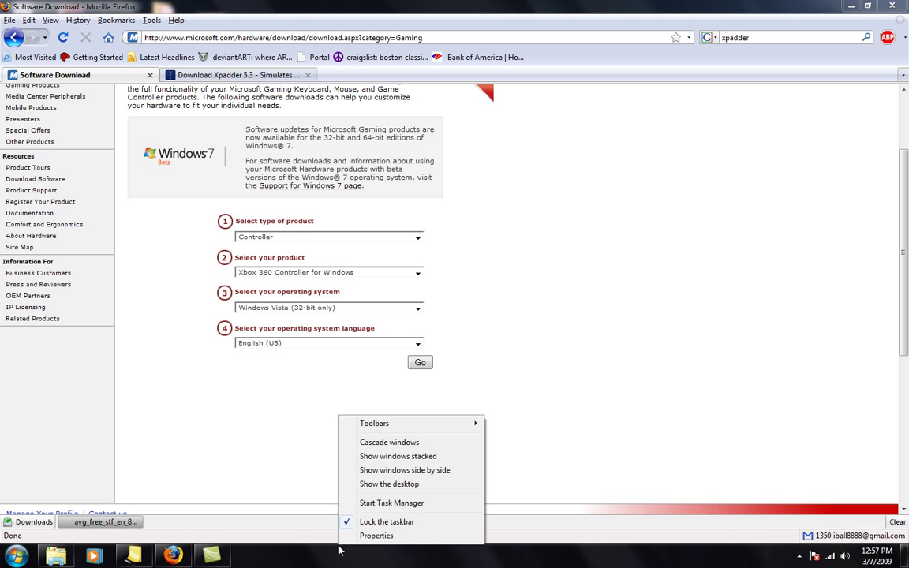
left_click(368, 485)
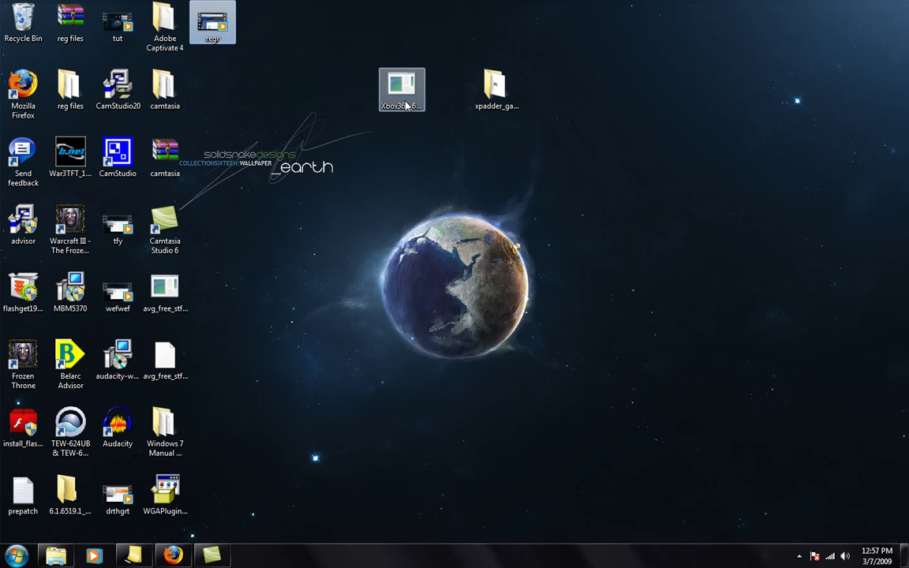
left_click(406, 106)
left_click_drag(243, 88, 241, 505)
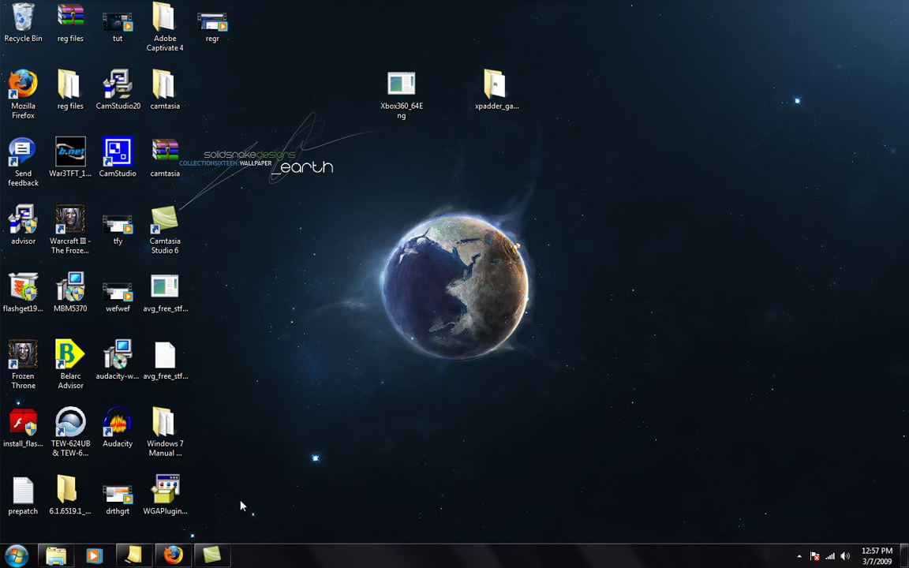
left_click(405, 114)
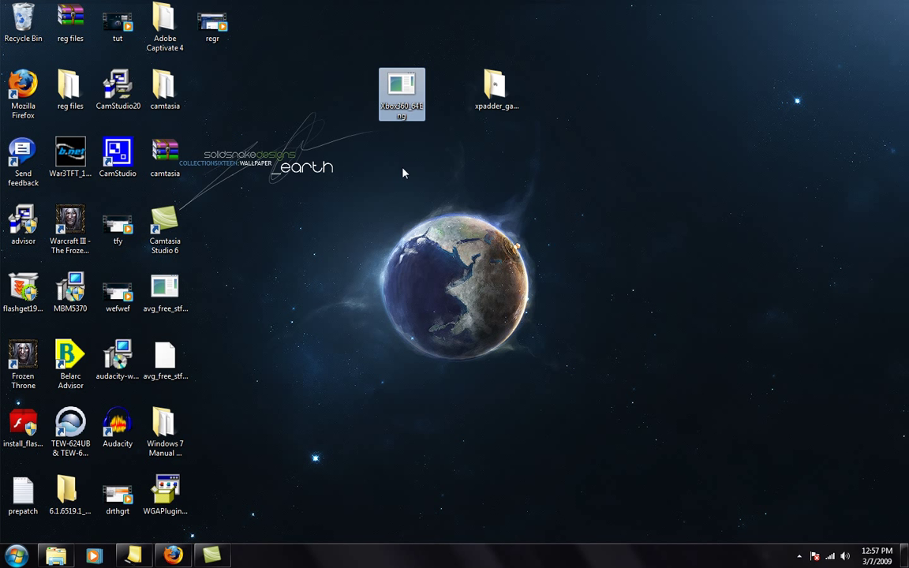
left_click(402, 188)
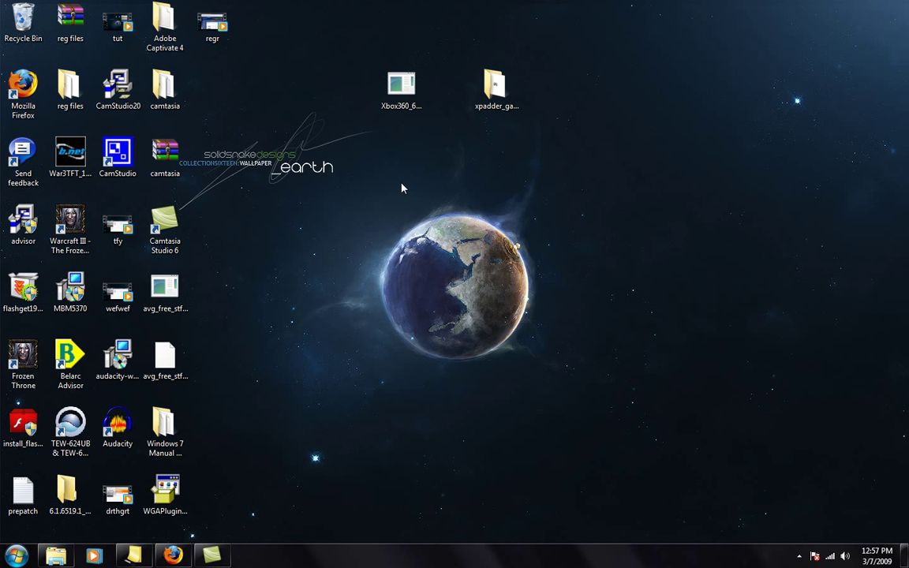
right_click(402, 94)
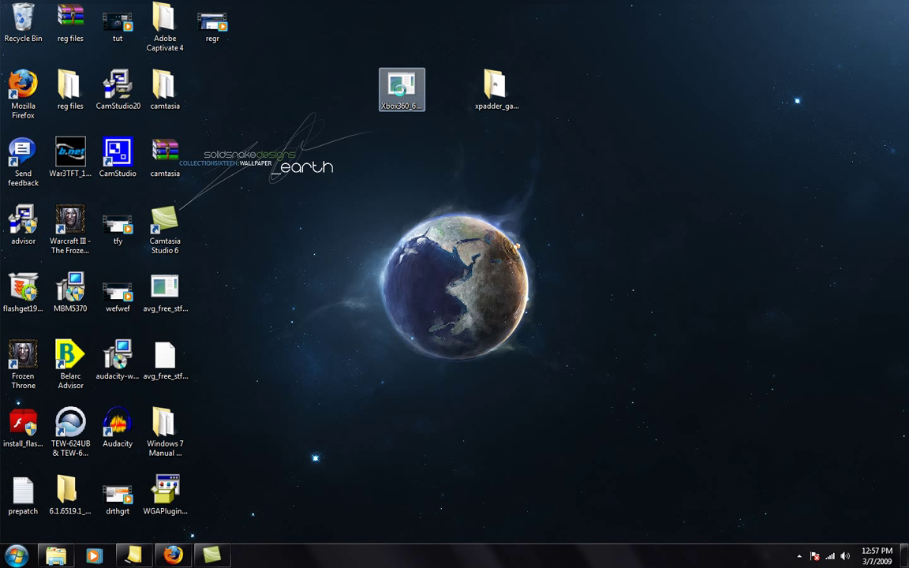
- Run the Xbox360 installer as administrator, then dismiss its accessories error and security warning
left_click(430, 115)
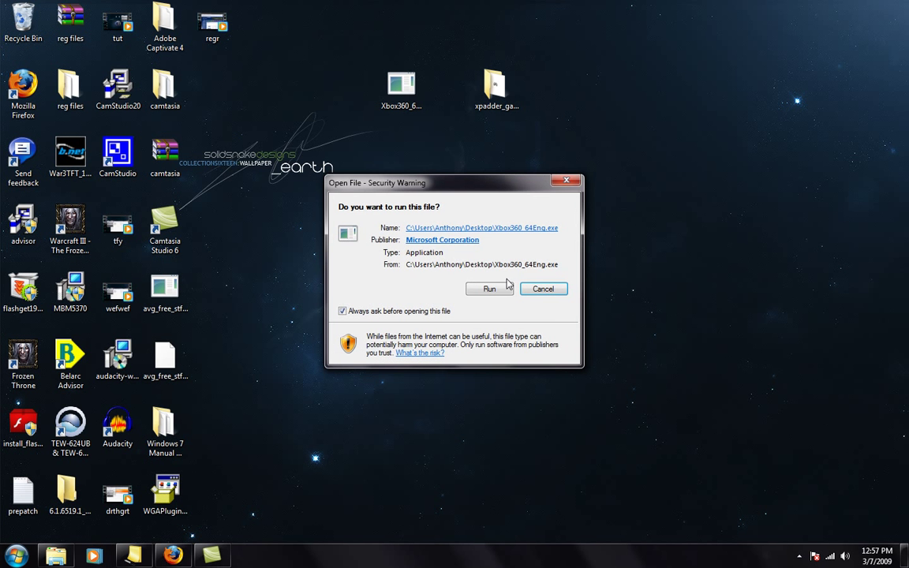
left_click(491, 289)
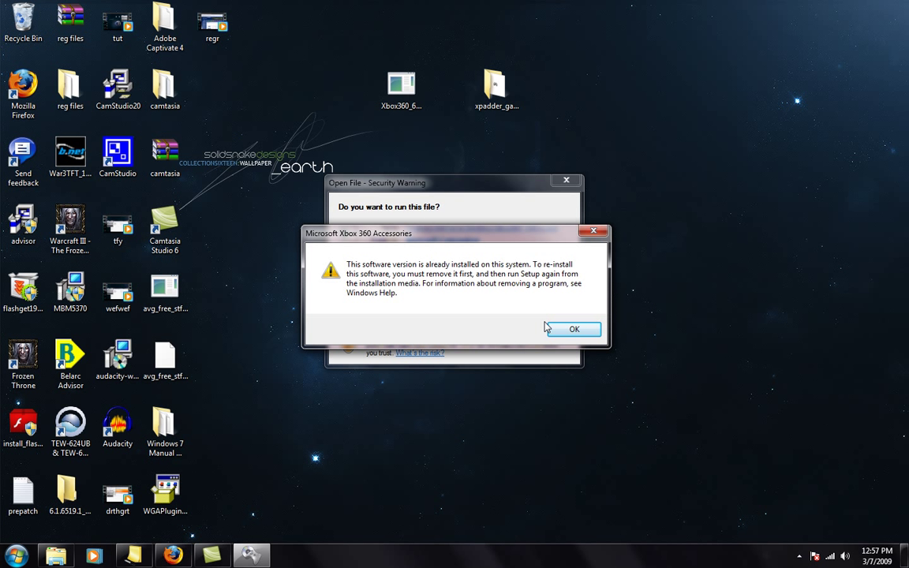
left_click(569, 329)
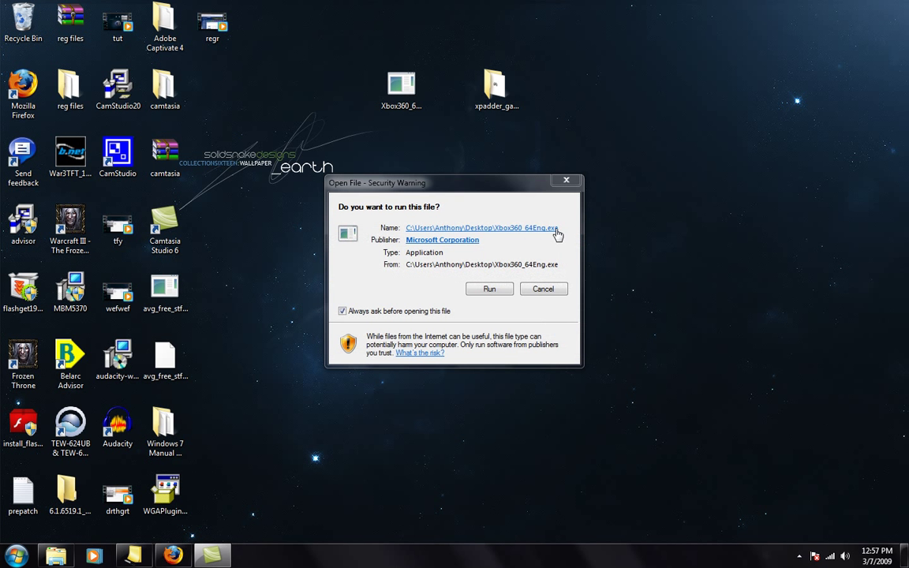
left_click(566, 183)
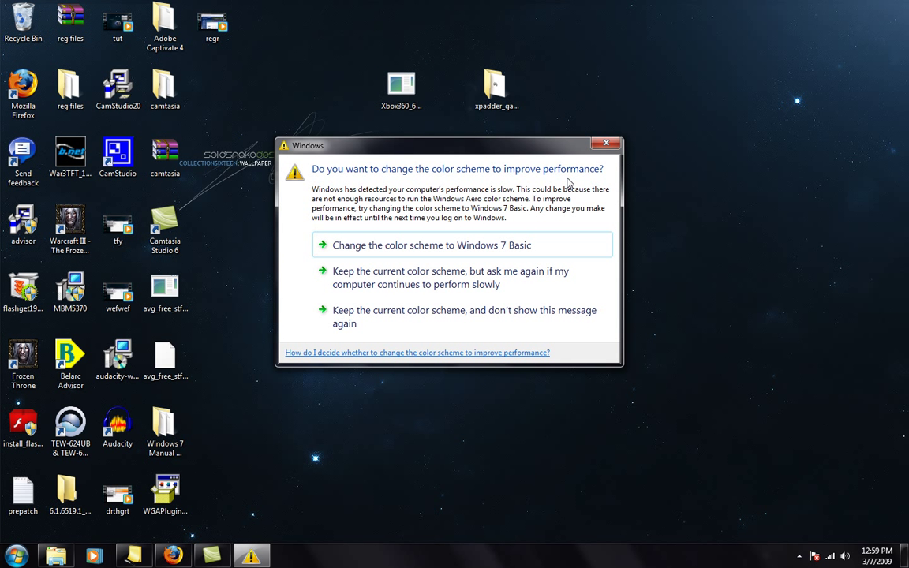
- Close the Windows colour-scheme prompt, keeping the current scheme
left_click(608, 144)
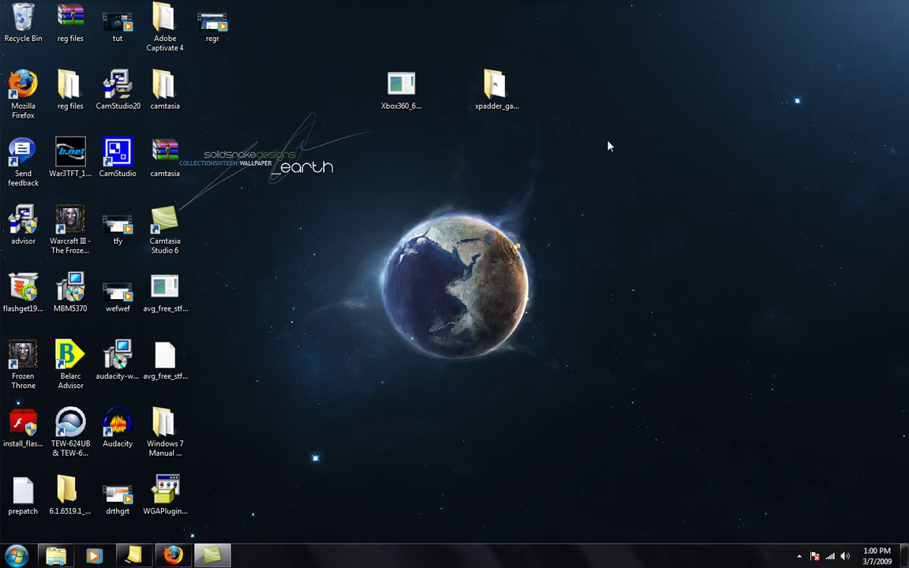
- Request Xpadder5-3.zip from Softpedia's US secure mirror, then close the download prompt
left_click(173, 556)
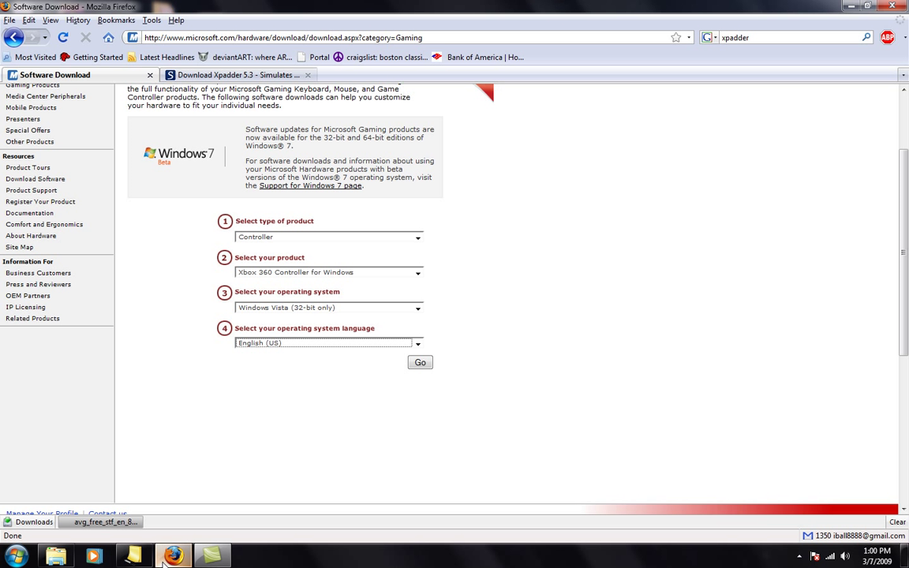
left_click(226, 75)
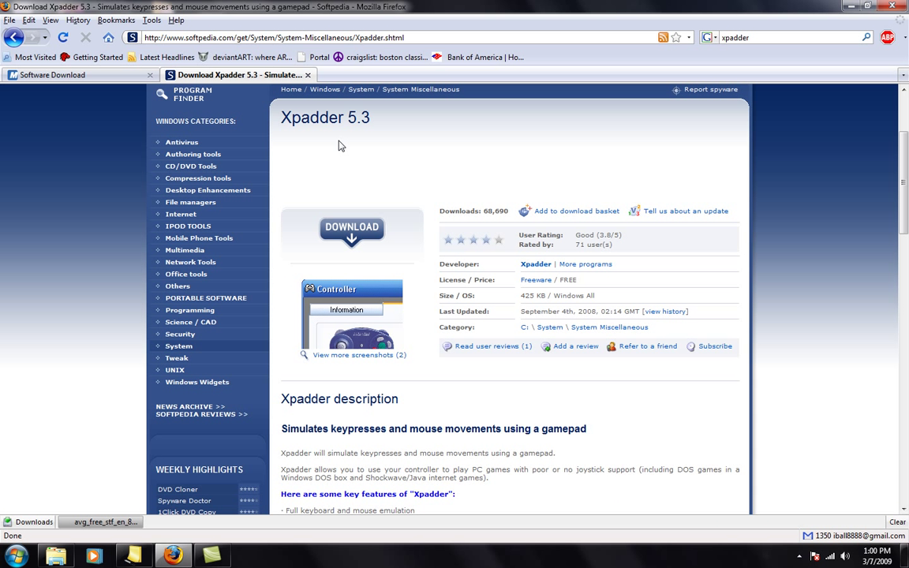
left_click_drag(354, 117, 360, 117)
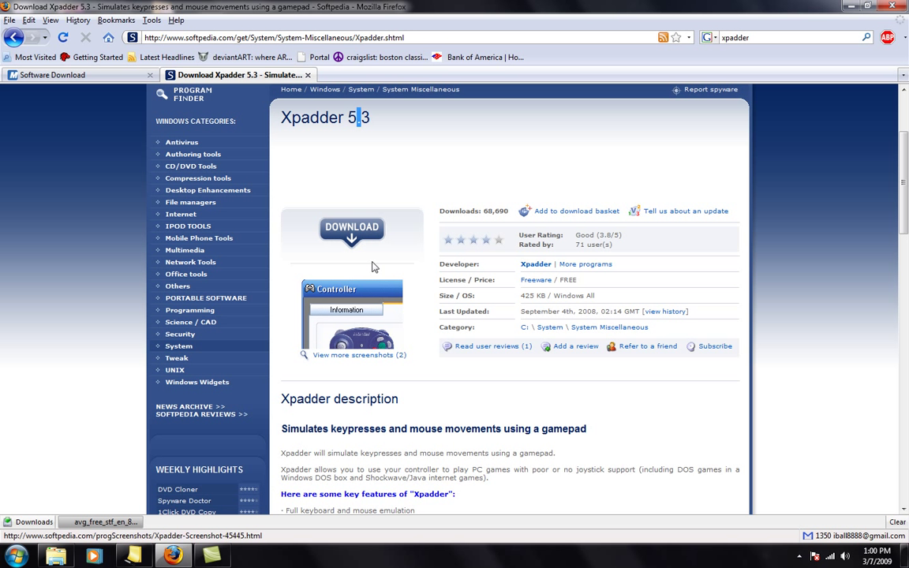
left_click(362, 229)
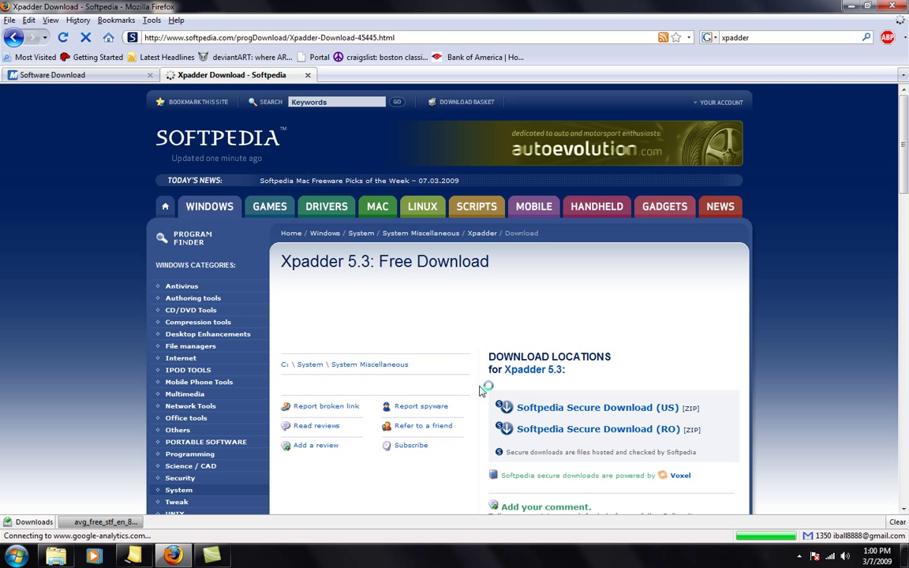
left_click(550, 412)
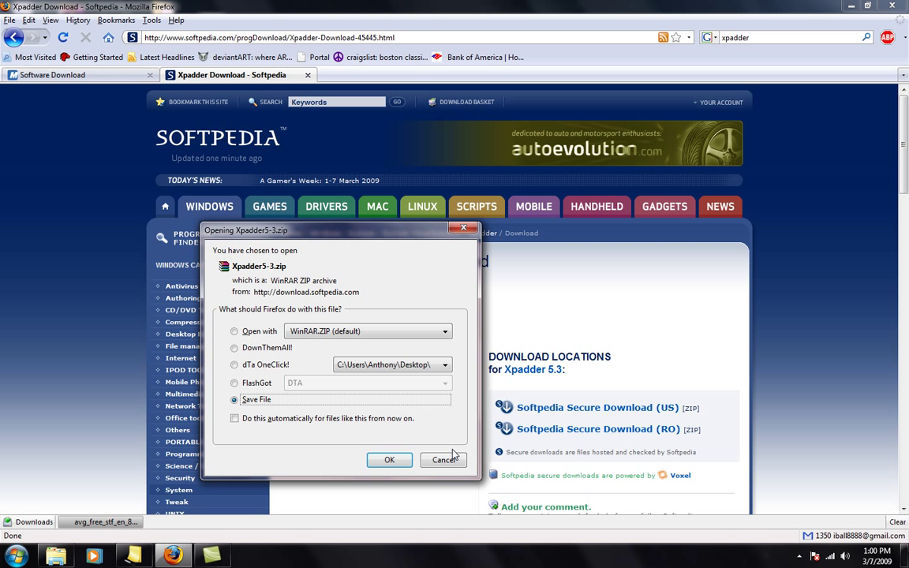
left_click(451, 460)
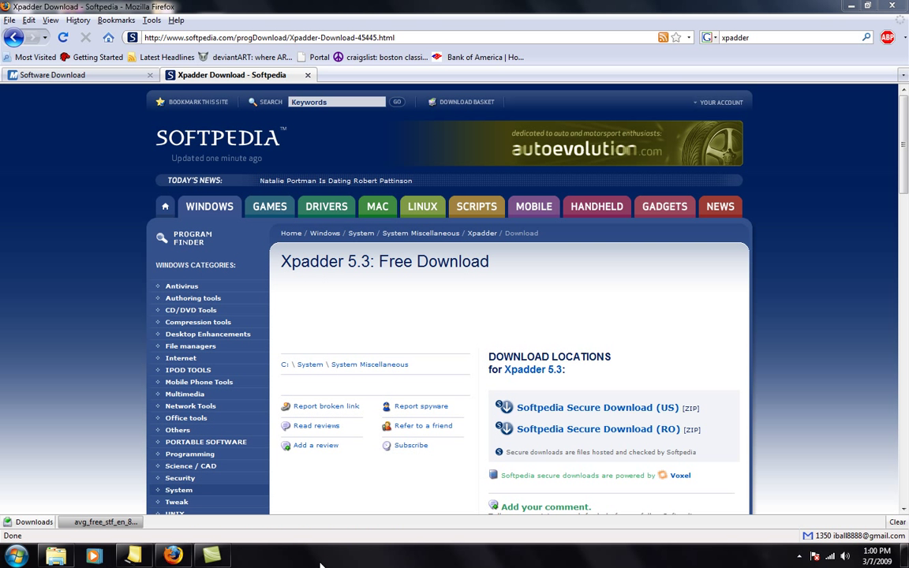
- Show the desktop, open the xpadder_gamepad_profiler folder and launch Xpadder
right_click(320, 563)
left_click(359, 500)
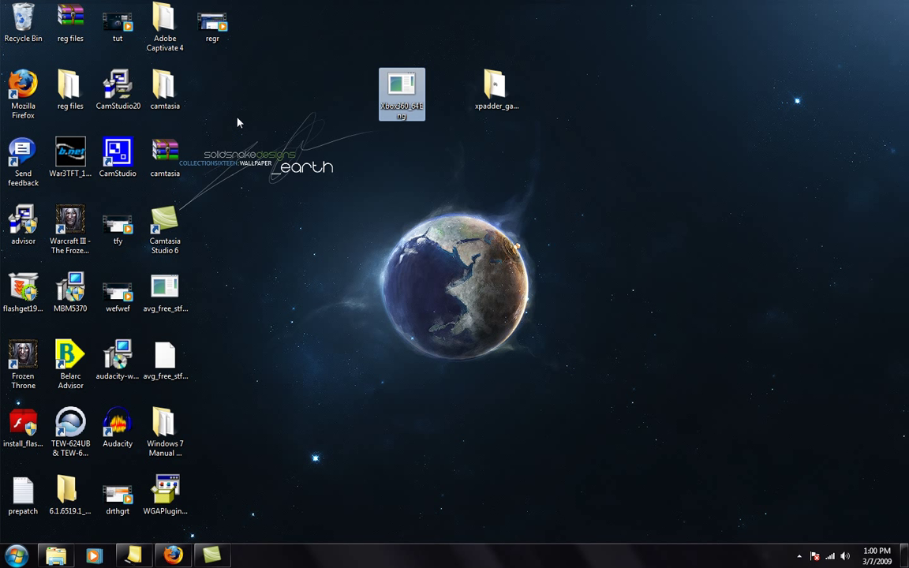
left_click(495, 88)
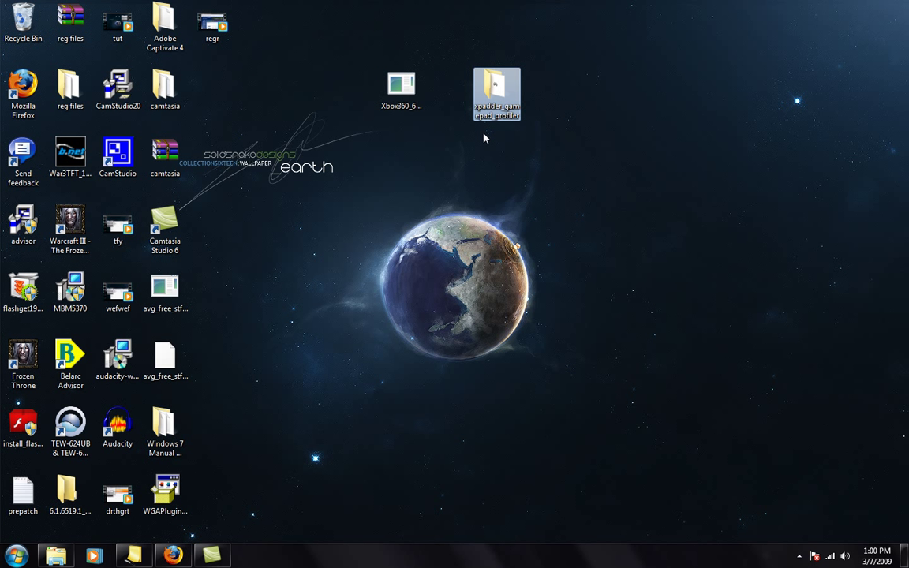
double_click(510, 94)
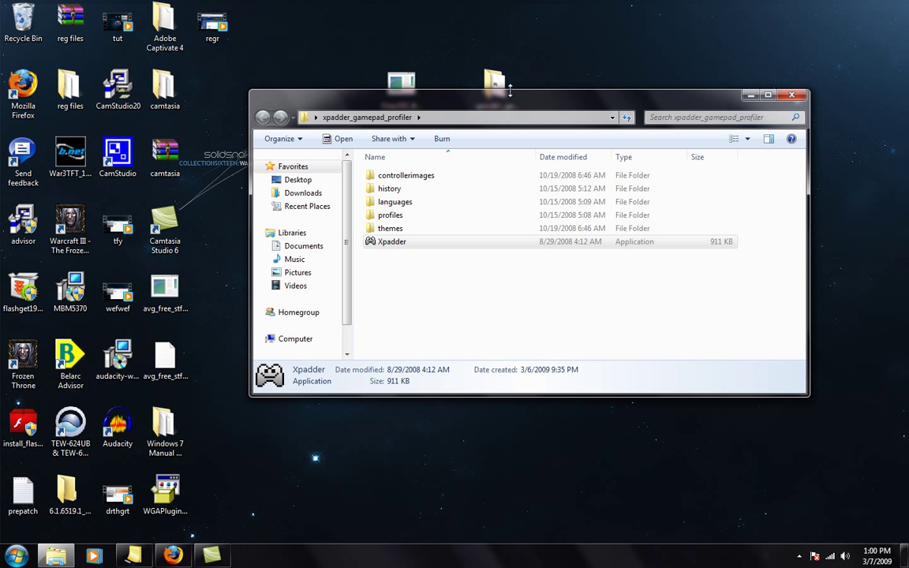
double_click(415, 246)
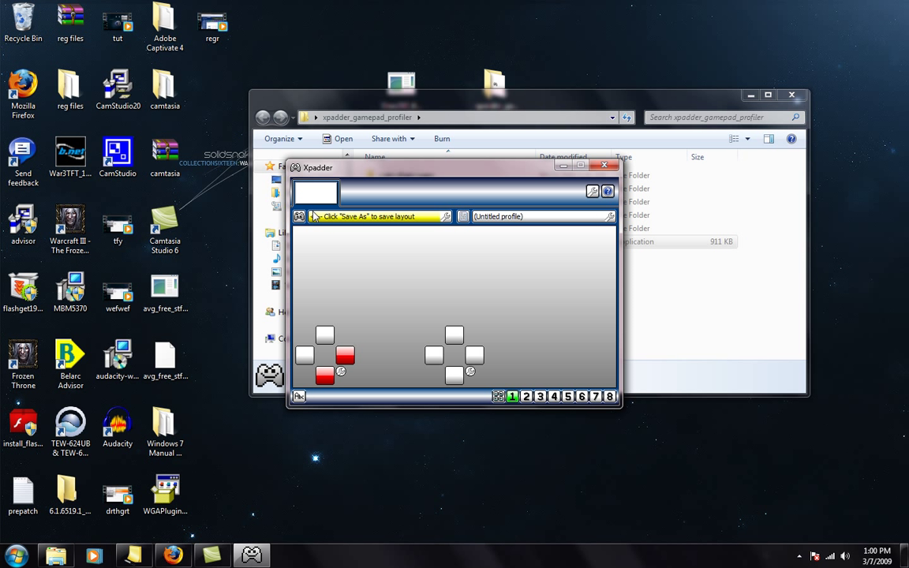
- Start a new controller layout without saving the old one
left_click(299, 217)
left_click(314, 232)
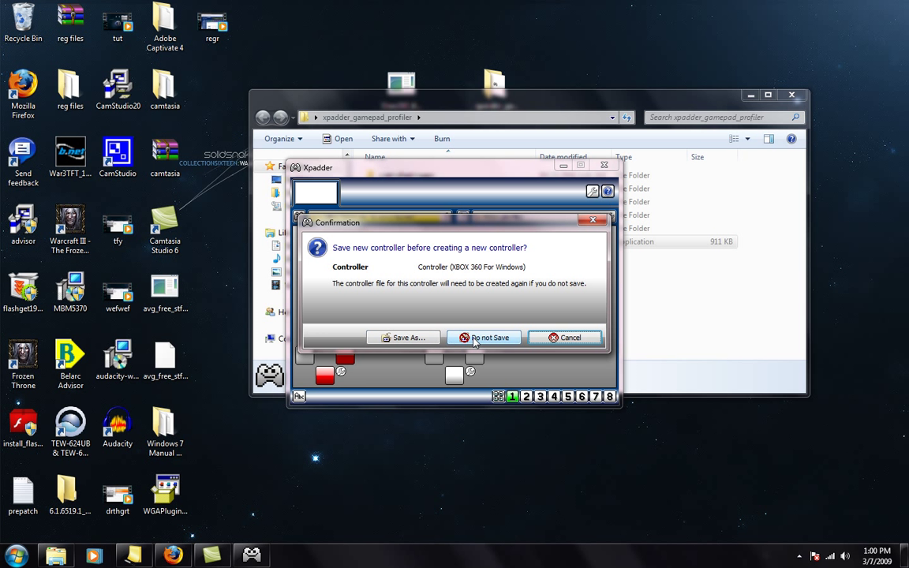
left_click(482, 339)
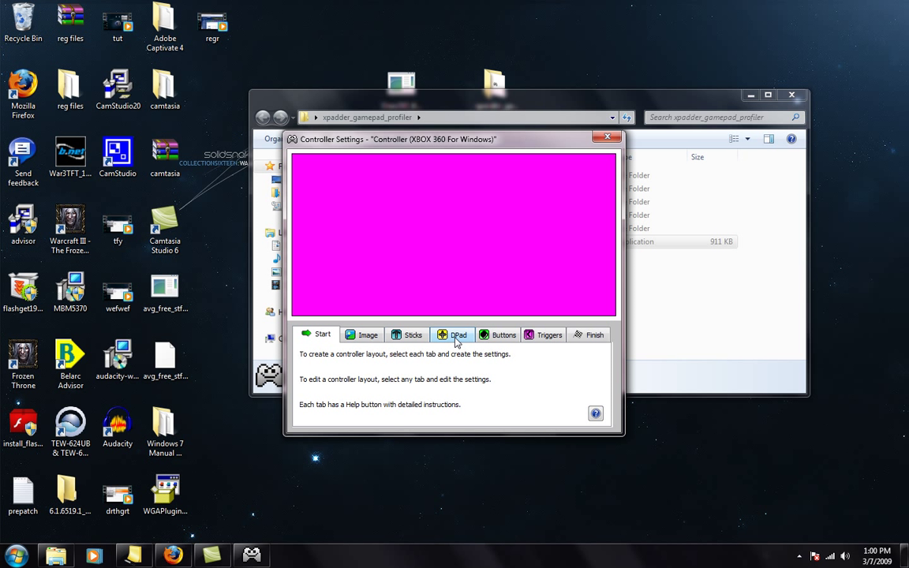
- Enable Stick 1 on Axis X/Y, then review the DPad, Buttons, Triggers and Finish pages
left_click(414, 337)
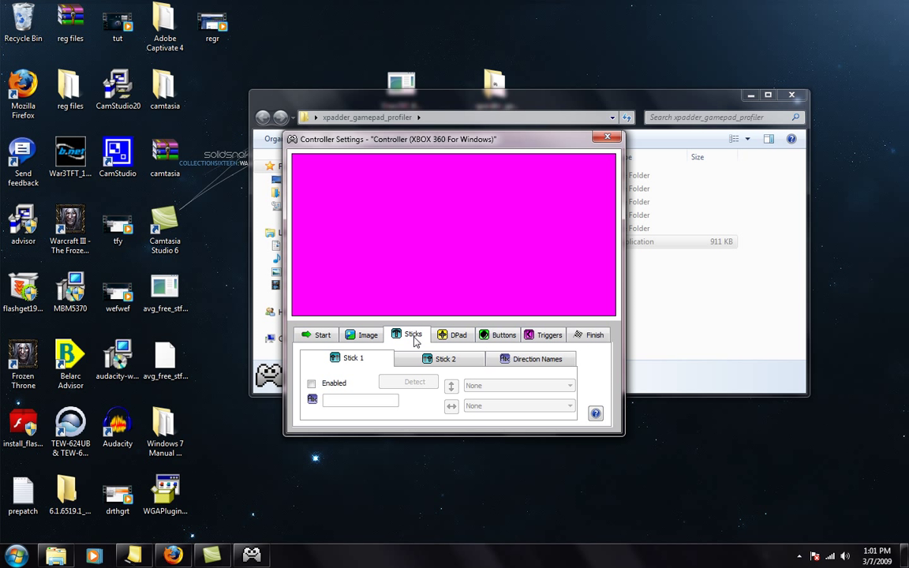
left_click(312, 385)
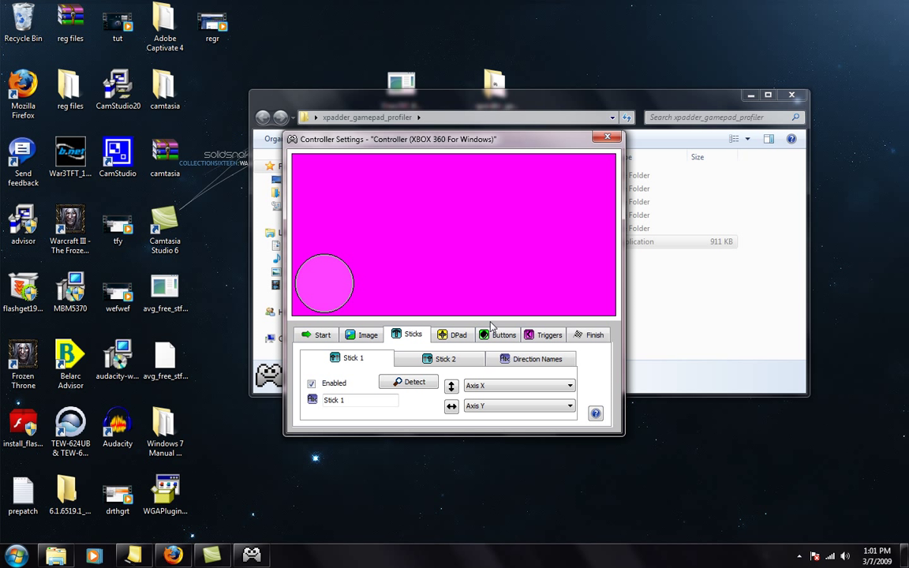
left_click(458, 336)
left_click(498, 334)
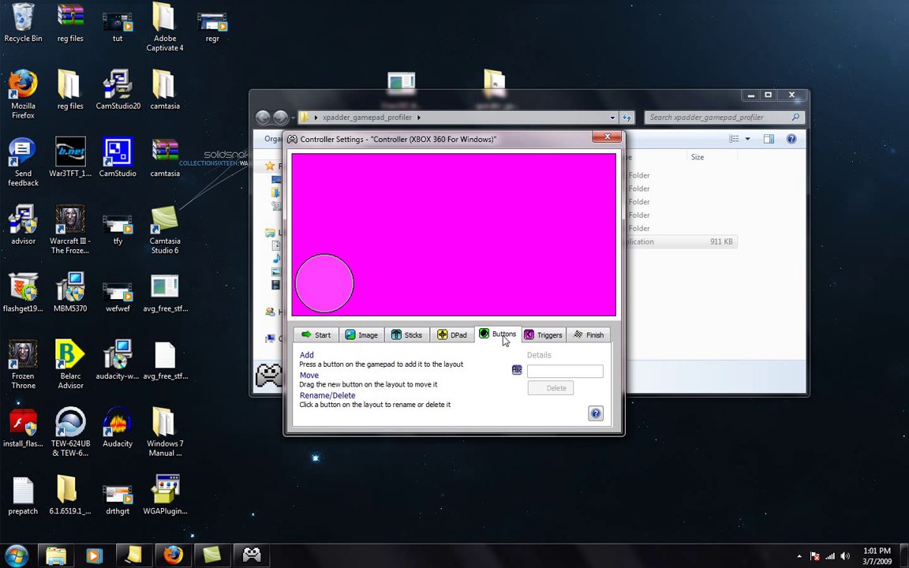
left_click(548, 335)
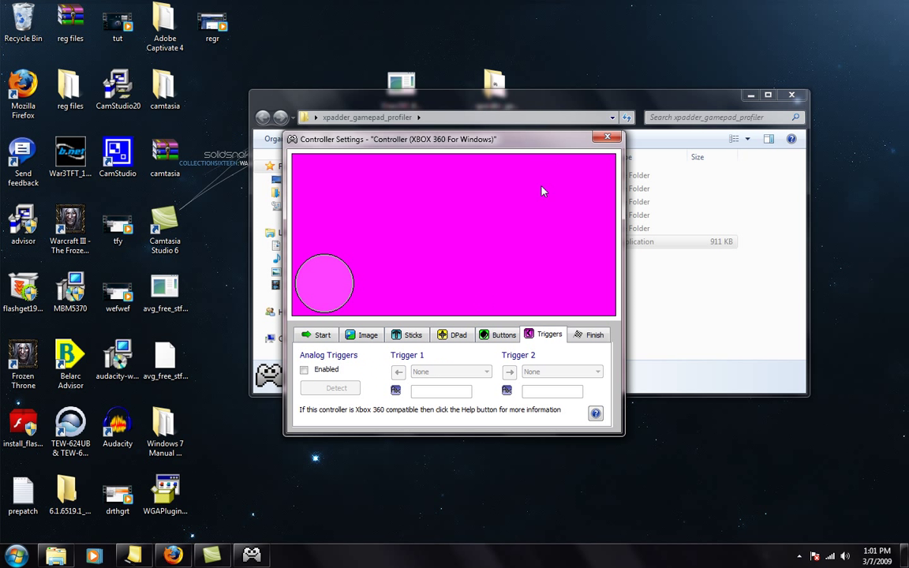
left_click(588, 336)
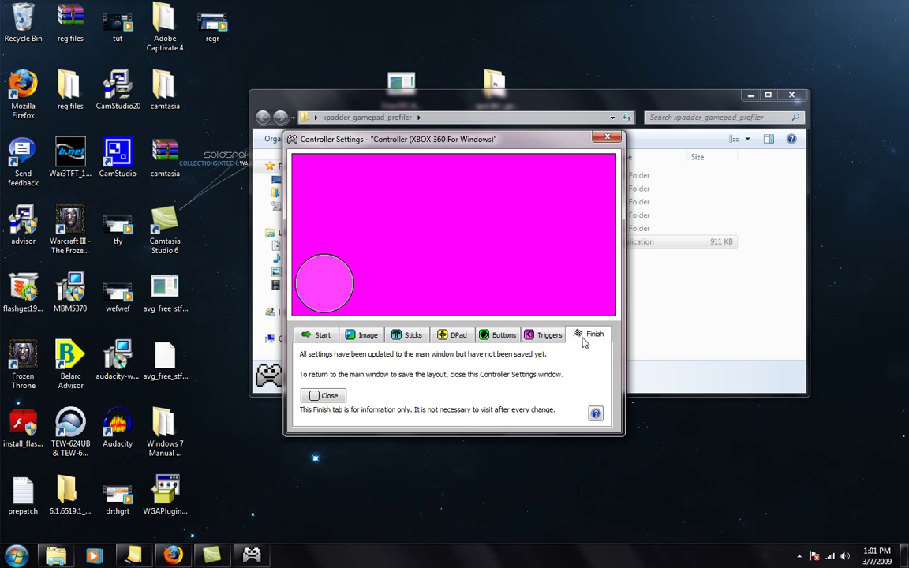
- Close Controller Settings to return to the untitled layout with Stick 1 and D-pad
left_click(608, 137)
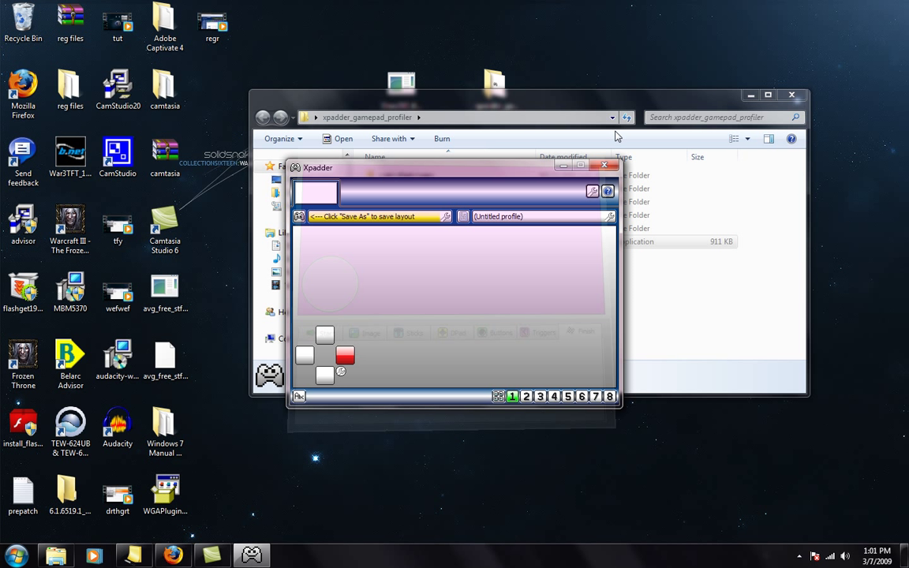